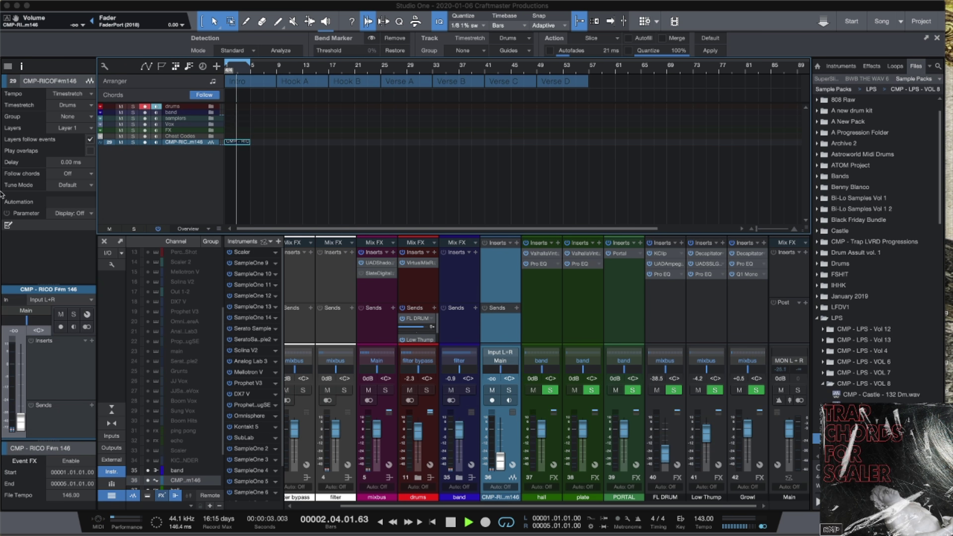
# Delete the short CMP event from track 29 and stop playback.
pyautogui.moveTo(251, 168); pyautogui.dragTo(222, 147)
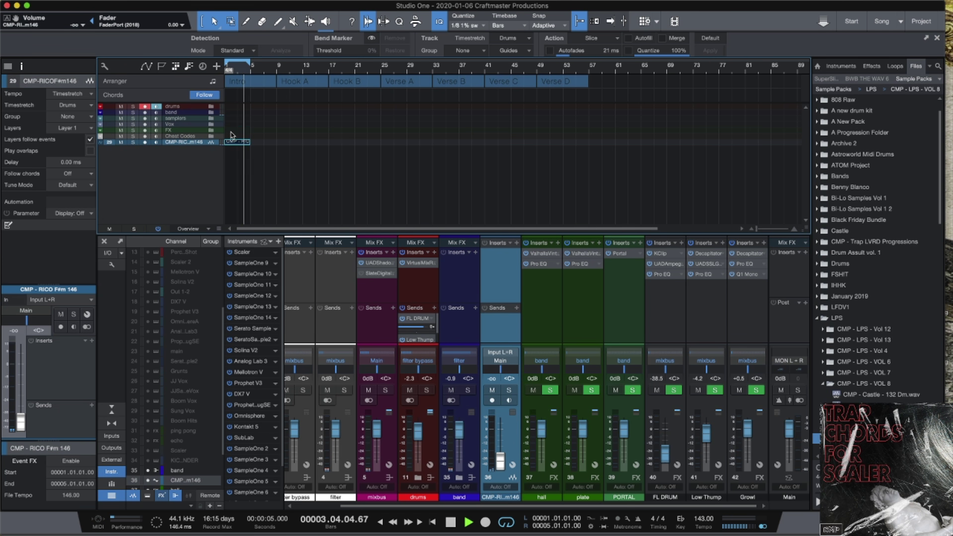
pyautogui.press('Delete')
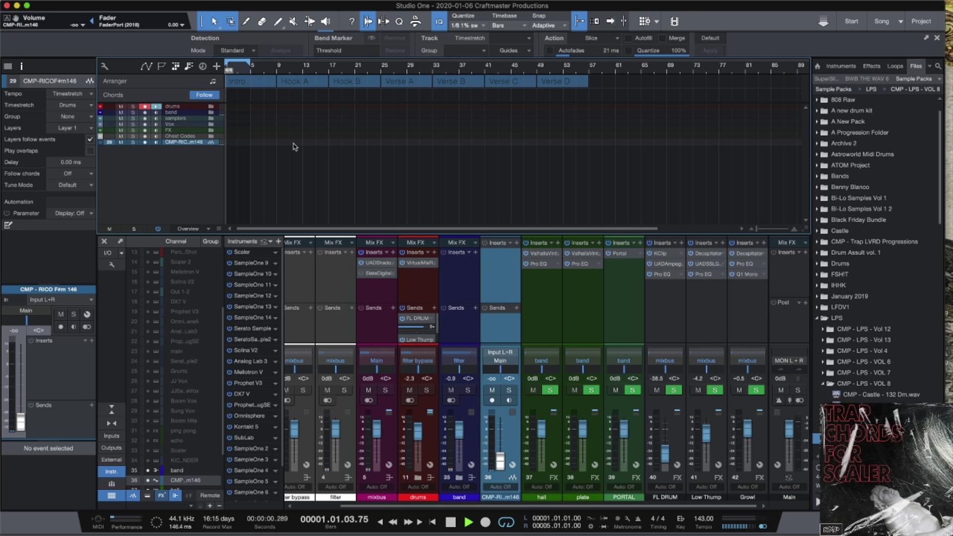
pyautogui.press('space')
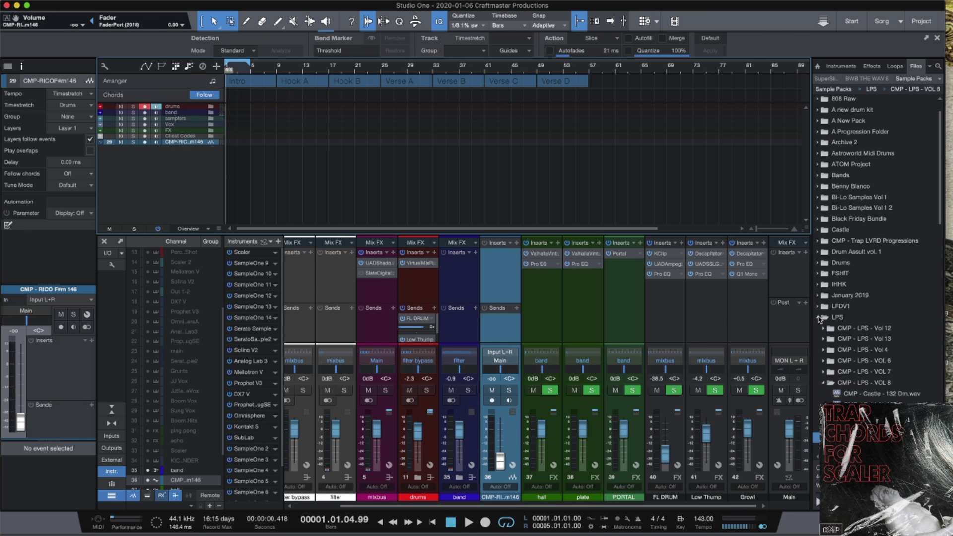
# Collapse the LPS folder and switch the Files browser to the Julez Jadon location.
pyautogui.click(822, 319)
pyautogui.scroll(2, 897, 201)
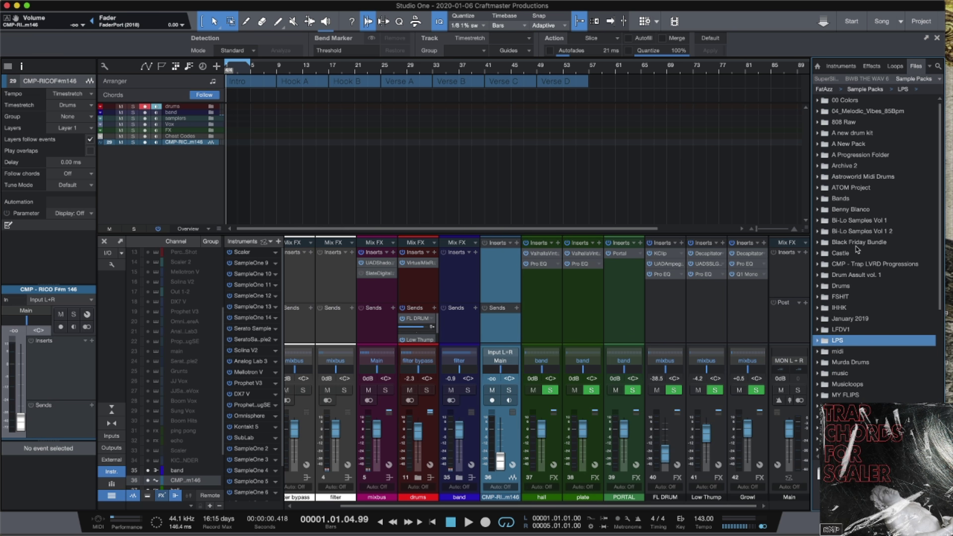
pyautogui.click(939, 79)
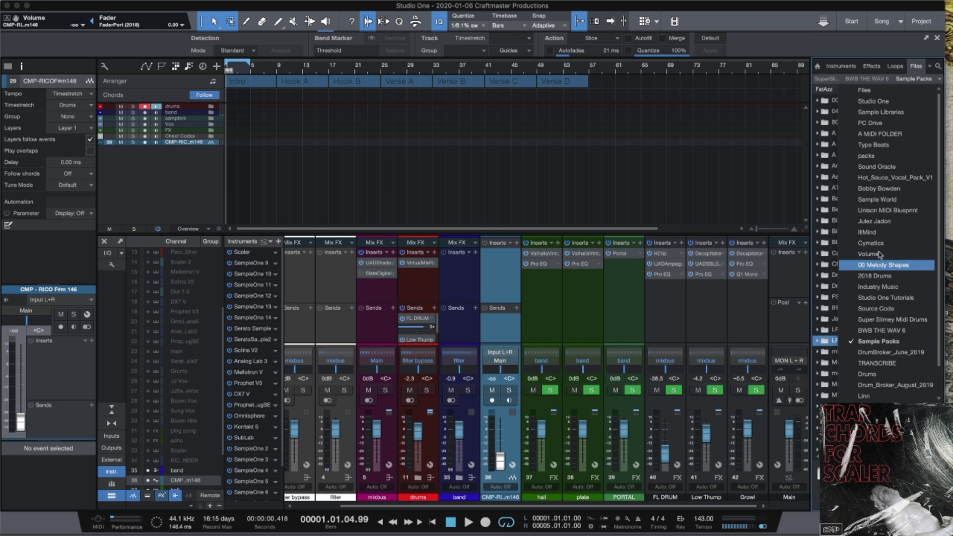
pyautogui.click(878, 220)
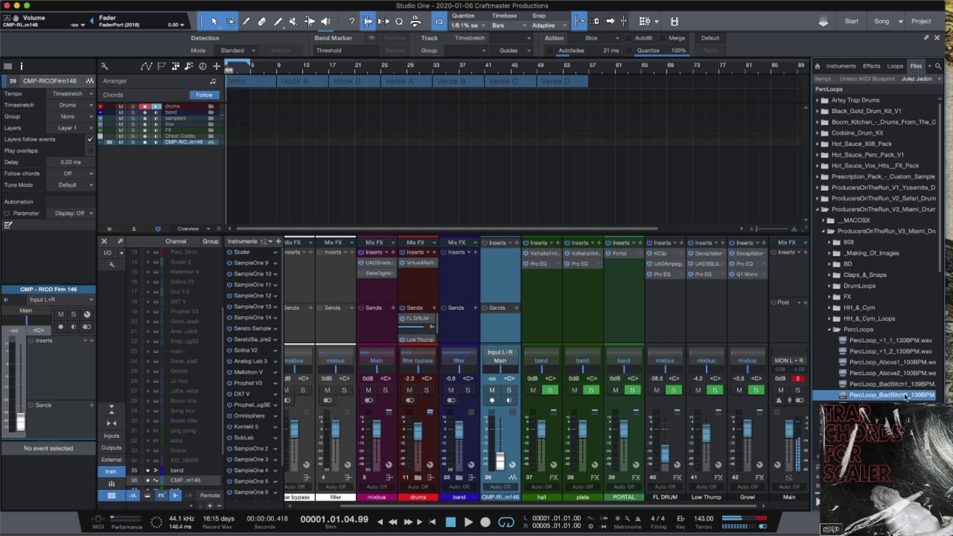
# Drag PercLoop_BadBitch2_109BPM.wav from the browser into the arrangement at bar 1.
pyautogui.moveTo(906, 399); pyautogui.dragTo(243, 153)
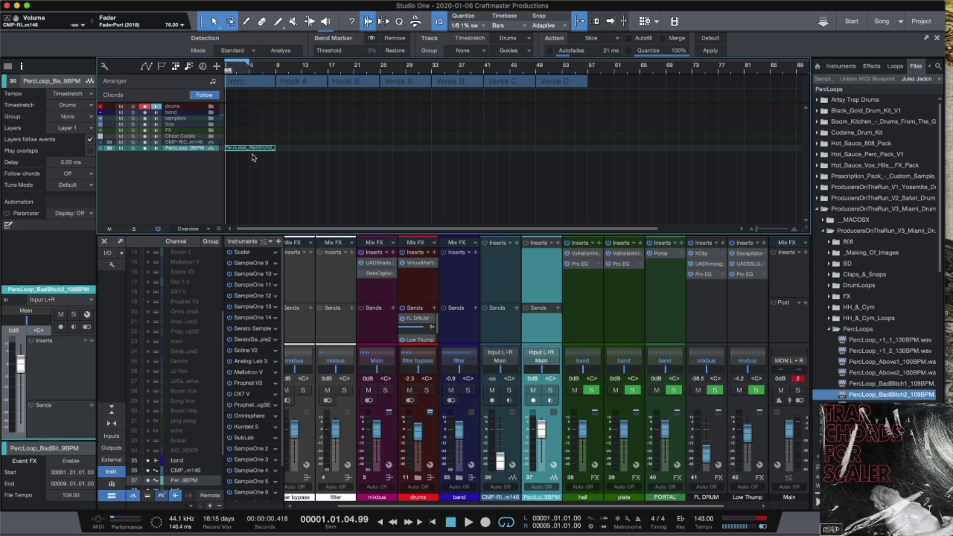
pyautogui.scroll(3, 250, 155)
pyautogui.scroll(2, 254, 157)
pyautogui.scroll(2, 255, 159)
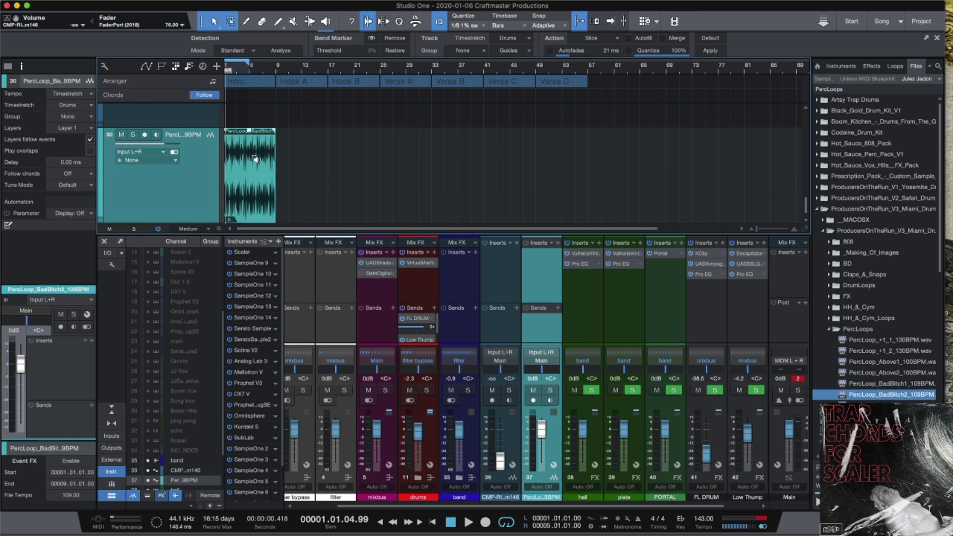
pyautogui.scroll(1, 257, 155)
pyautogui.scroll(1, 262, 150)
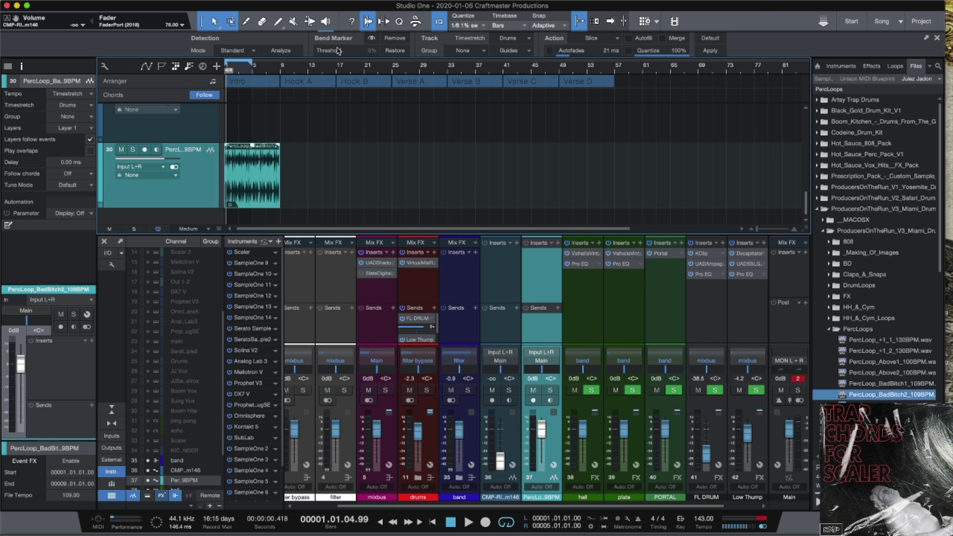
# Set Quantize to Groove mode and drag the percussion loop event into the Groove panel.
pyautogui.click(397, 22)
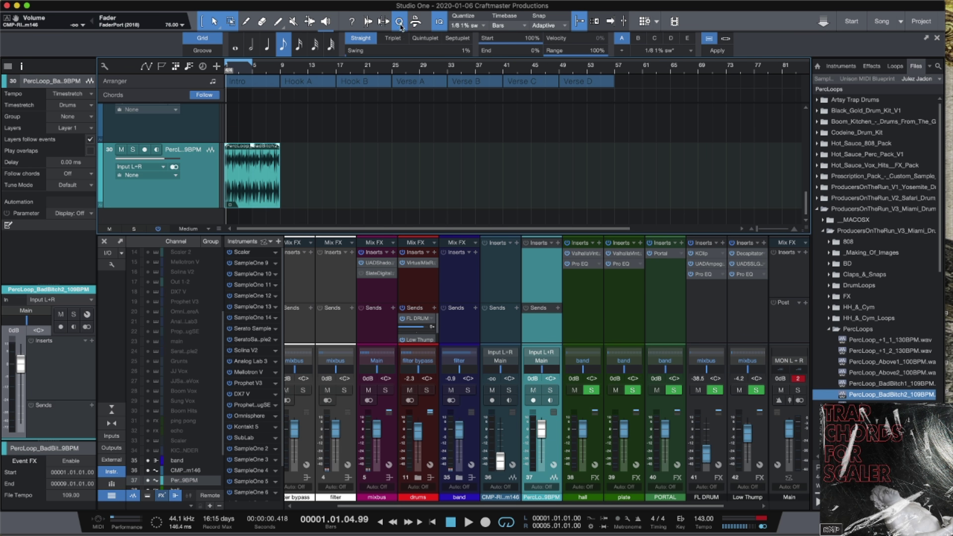
pyautogui.click(399, 22)
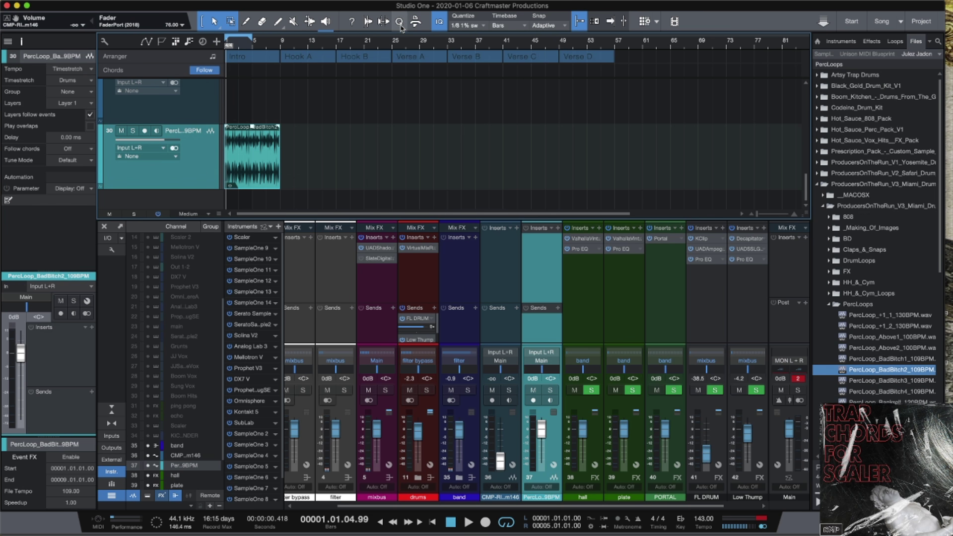
pyautogui.click(399, 22)
pyautogui.click(196, 50)
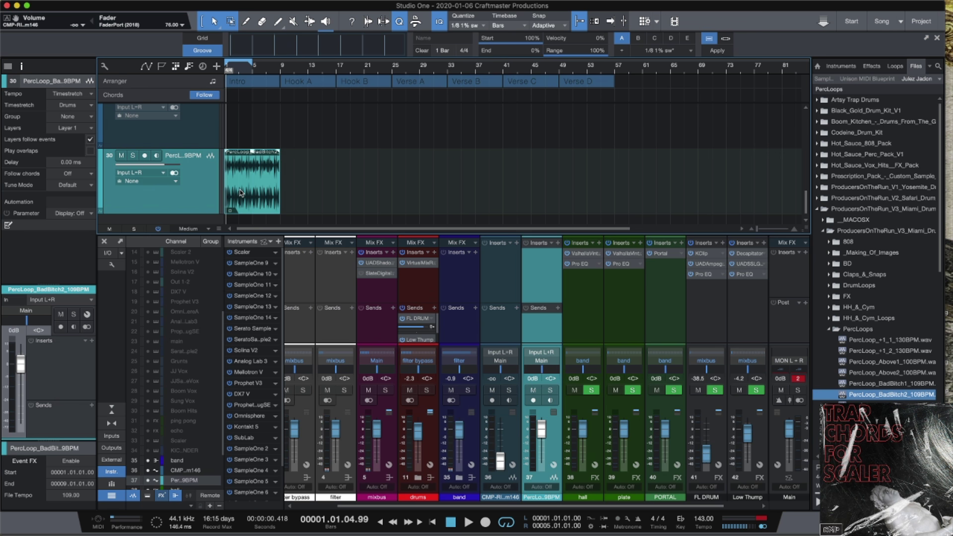
pyautogui.moveTo(240, 193); pyautogui.dragTo(290, 49)
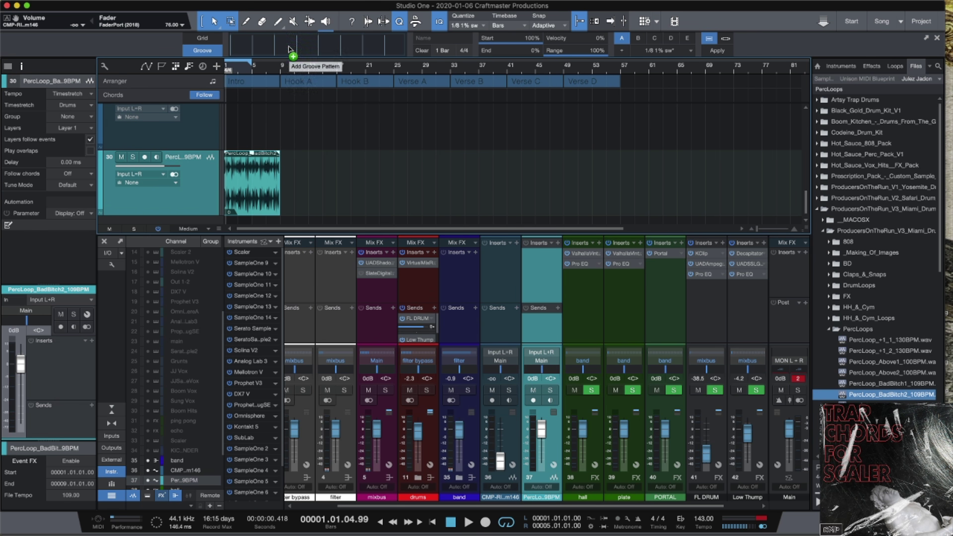
pyautogui.moveTo(288, 46)
pyautogui.mouseDown()
pyautogui.moveTo(356, 44)
pyautogui.moveTo(281, 46)
pyautogui.mouseUp()
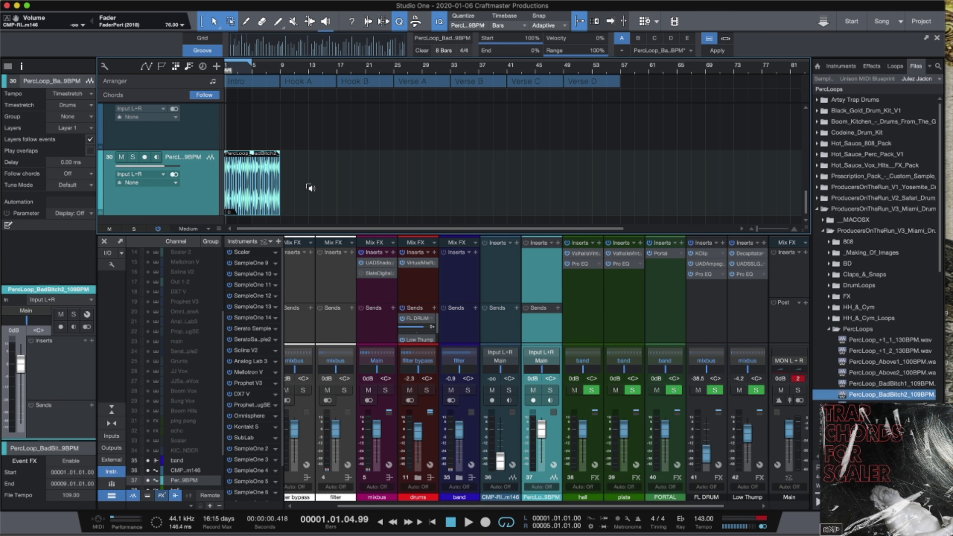
pyautogui.scroll(-3, 307, 190)
pyautogui.scroll(1, 311, 188)
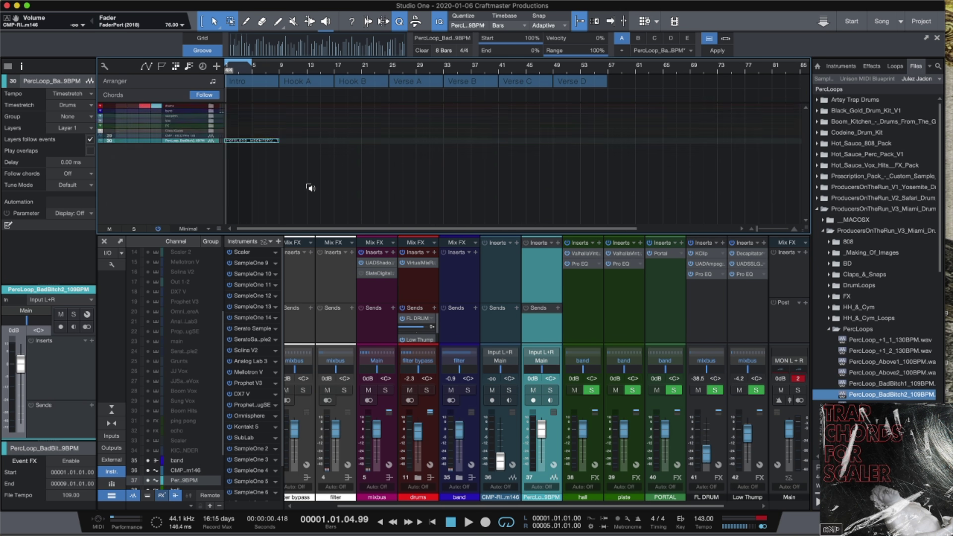
pyautogui.scroll(1, 310, 188)
# Delete the loop event, store the groove as preset PercLoop_BadBitch2_109BPM, and confirm it's listed.
pyautogui.press('Delete')
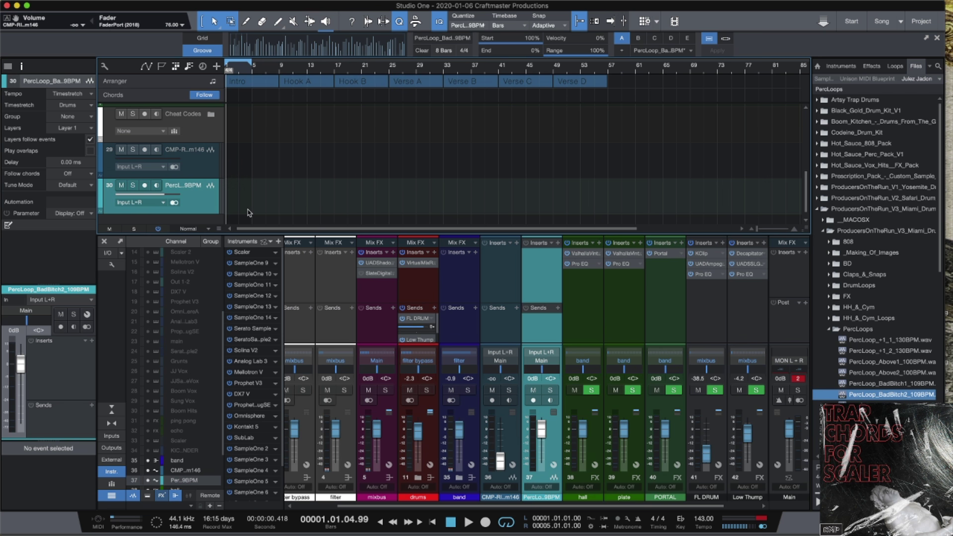
pyautogui.click(691, 51)
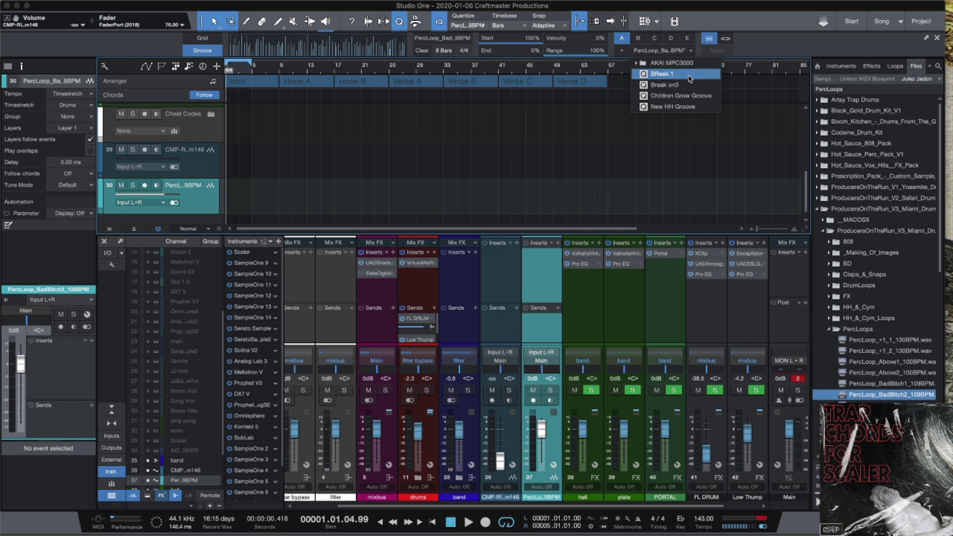
pyautogui.click(622, 51)
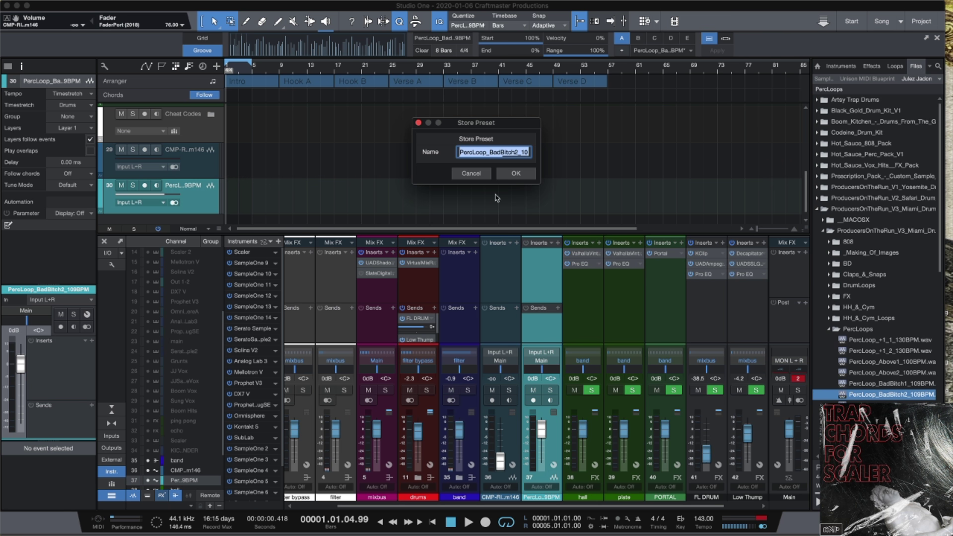
pyautogui.click(516, 173)
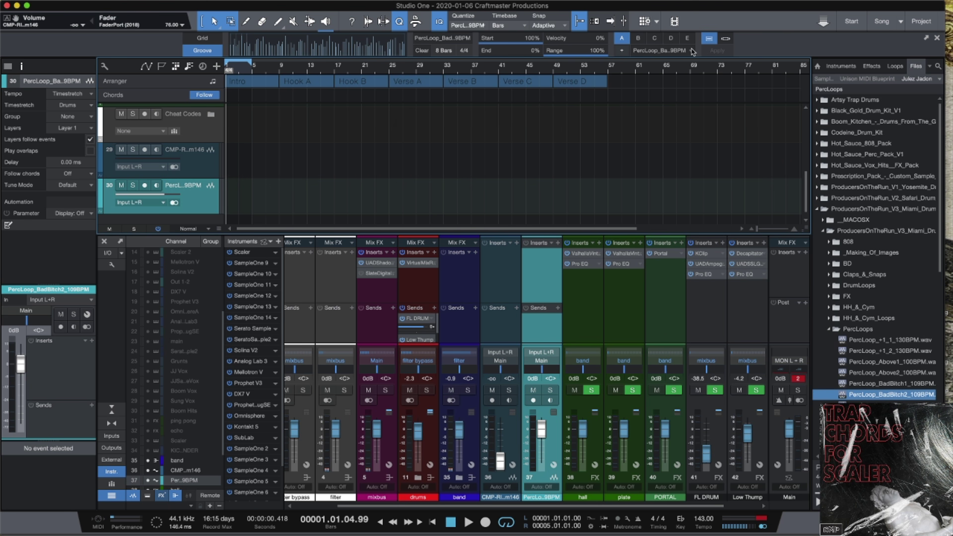
pyautogui.click(695, 51)
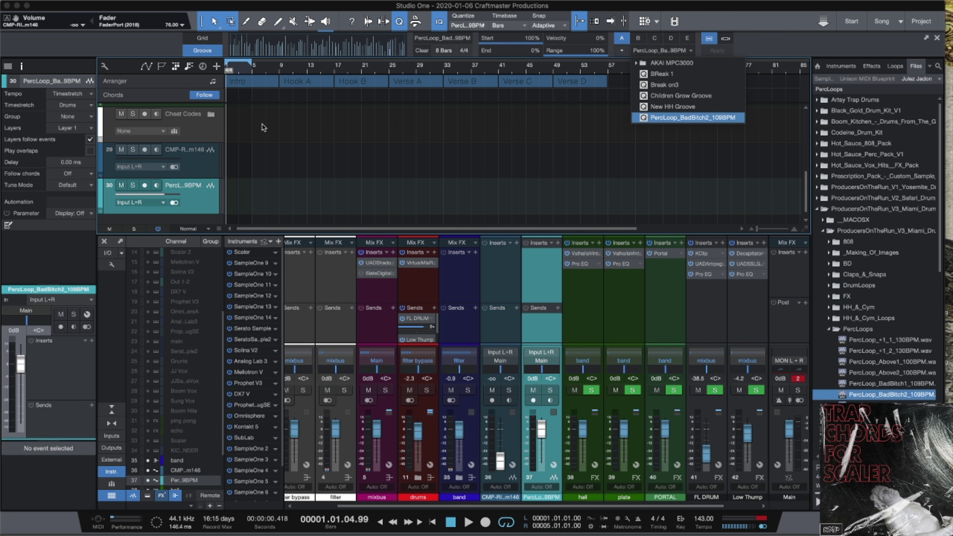
pyautogui.click(280, 140)
pyautogui.scroll(1, 277, 143)
pyautogui.scroll(5, 277, 143)
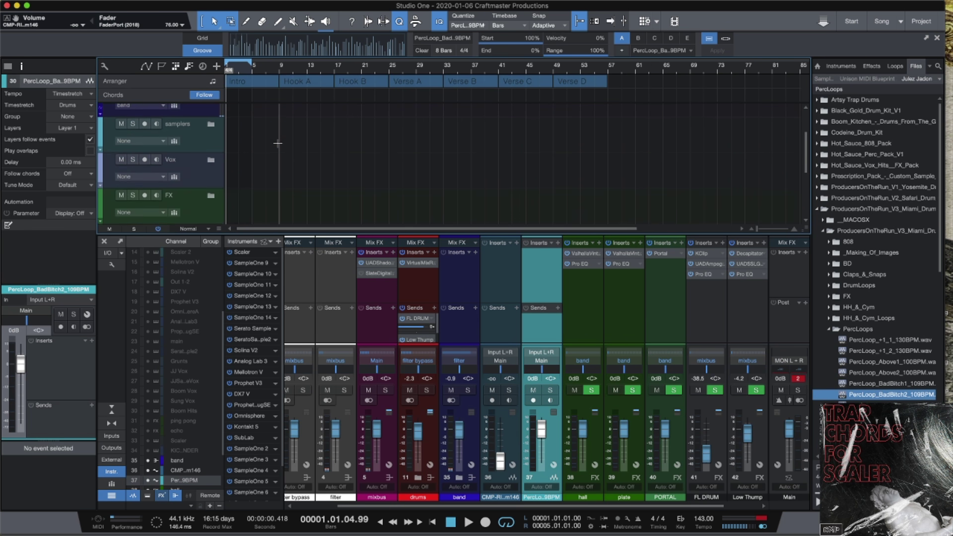
pyautogui.scroll(5, 275, 142)
pyautogui.scroll(2, 261, 140)
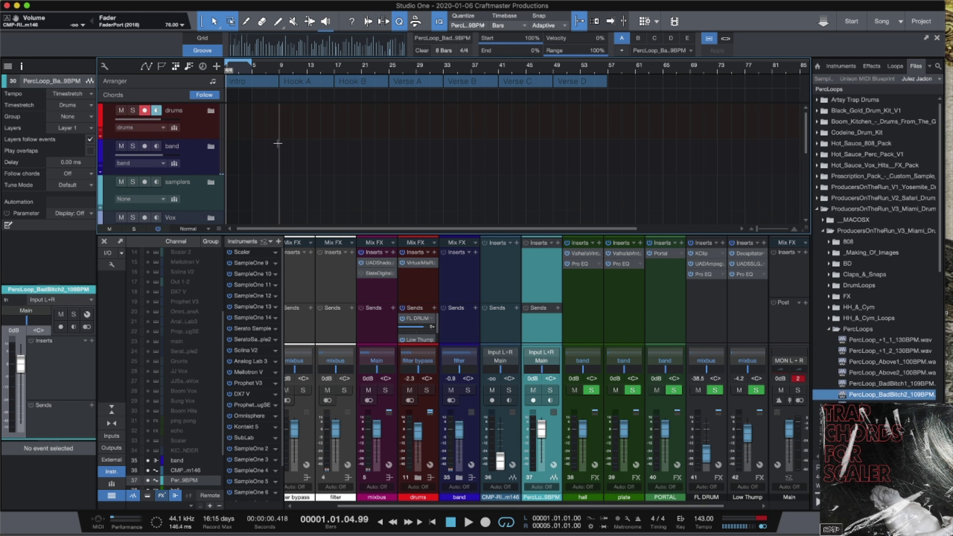
# Expand the drums folder and drop the groove onto hh 1 at 1.01.01.00.
pyautogui.click(210, 110)
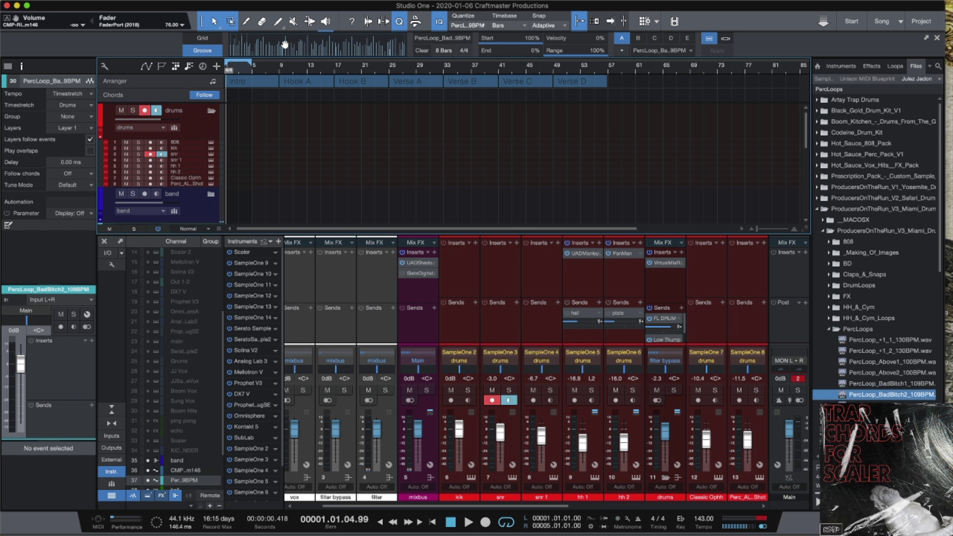
pyautogui.moveTo(301, 47); pyautogui.dragTo(298, 192)
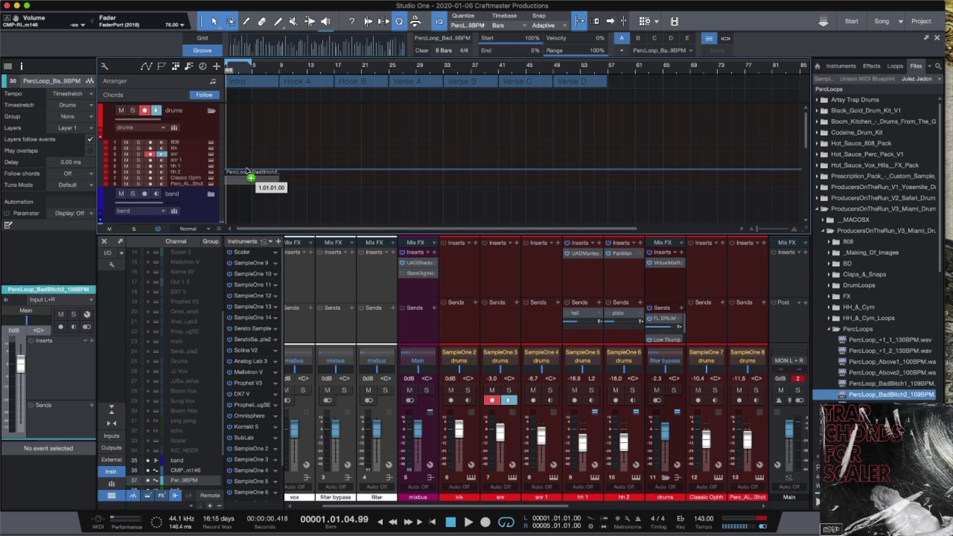
pyautogui.moveTo(299, 192); pyautogui.dragTo(248, 172)
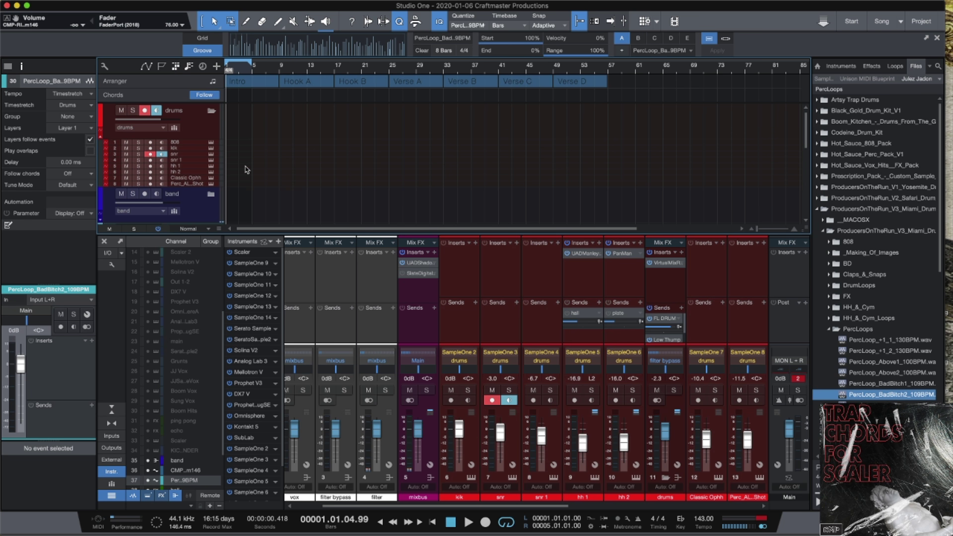
# Play the hi-hat groove, raise the hh 1 fader to -2.2 dB, and enlarge the track heights.
pyautogui.press('space')
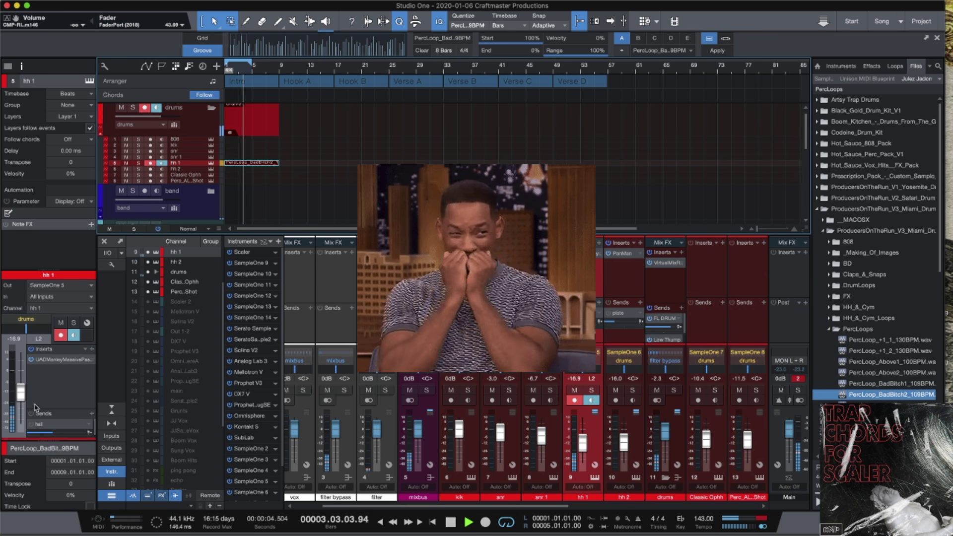
pyautogui.moveTo(20, 392); pyautogui.dragTo(20, 376)
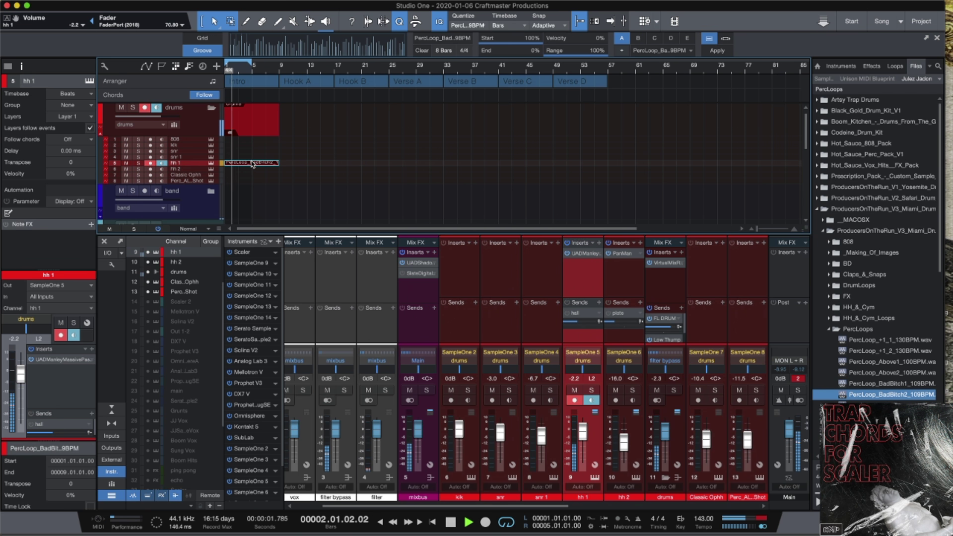
pyautogui.press('space')
pyautogui.hotkey('shift', 'e')
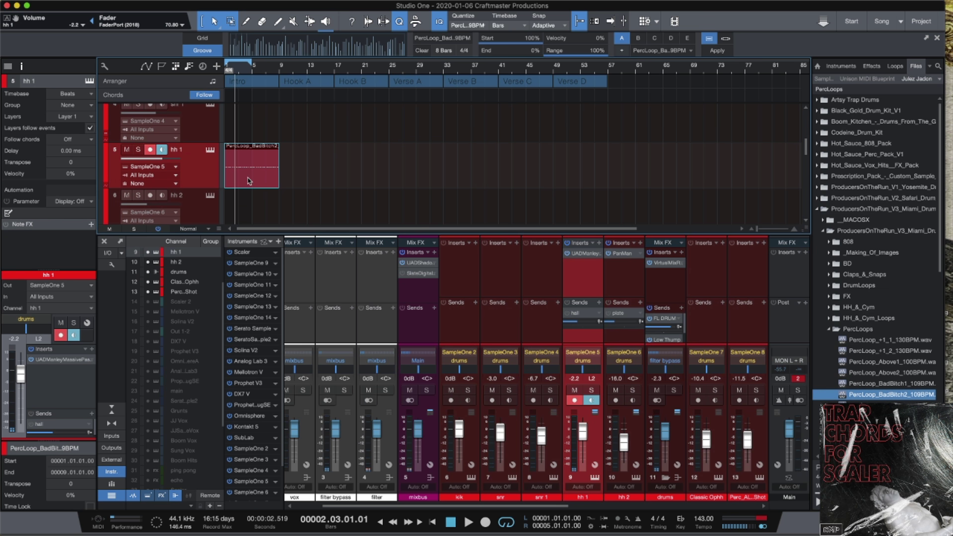
# Open the hh 1 PercLoop_BadBitch2 part in the piano roll and zoom in on its notes.
pyautogui.doubleClick(250, 182)
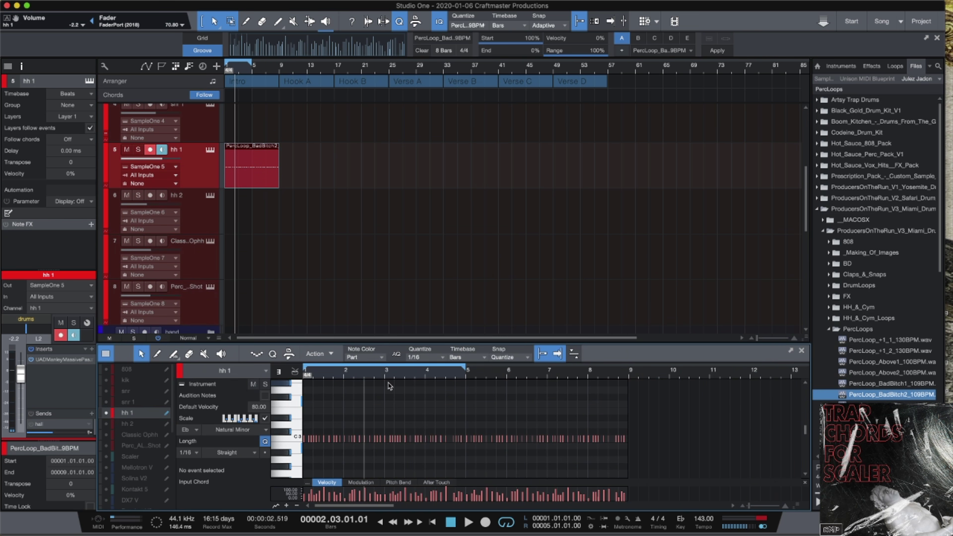
pyautogui.moveTo(367, 376); pyautogui.dragTo(394, 408)
pyautogui.hscroll(-2, 491, 412)
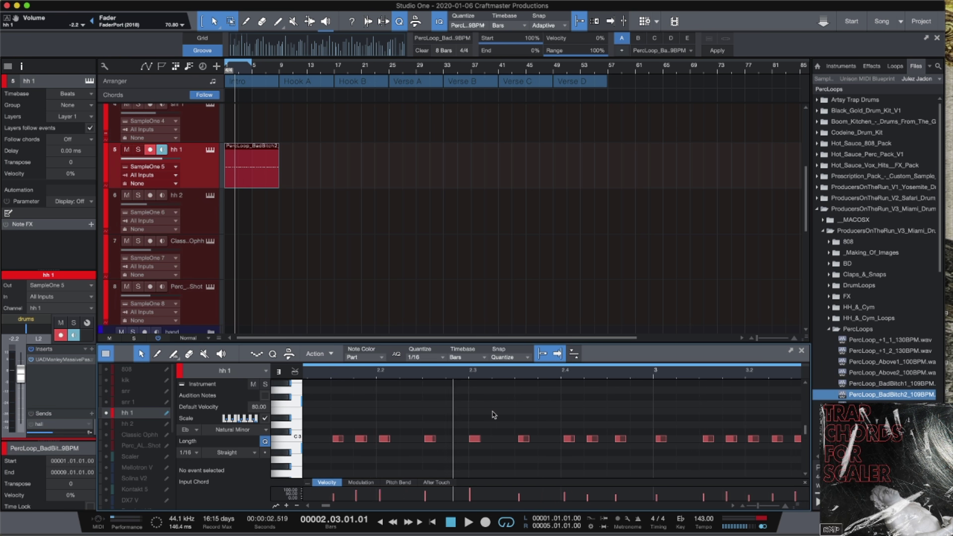
pyautogui.hscroll(-5, 492, 412)
pyautogui.hscroll(-3, 492, 412)
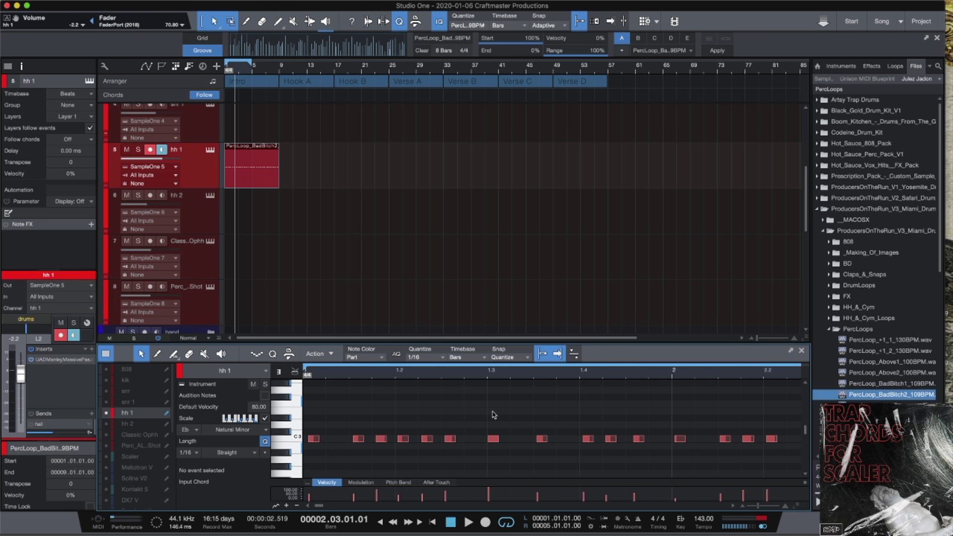